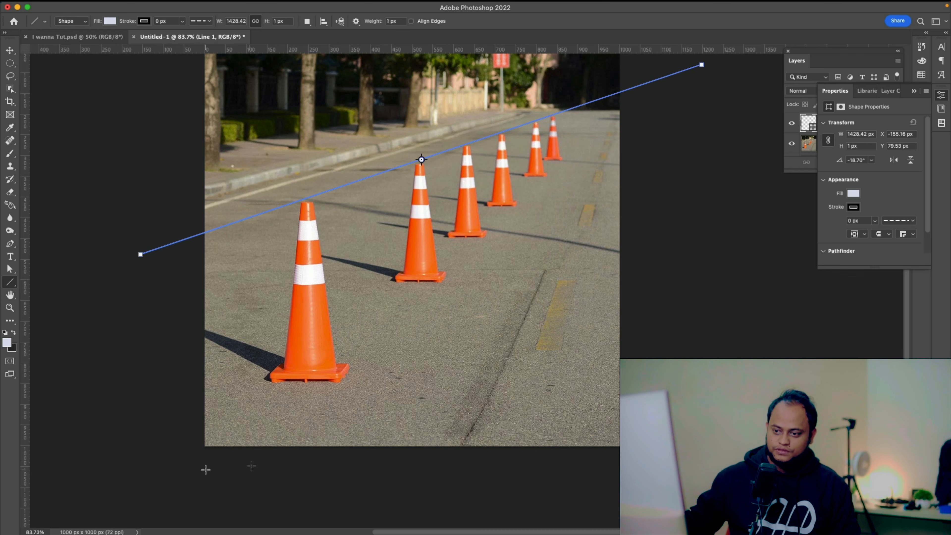
Step: Draw a 2 px line about 1449 px long at about -45.7° along the cones' bases, crossing the upper line, and deselect it
left_click_drag(254, 473, 674, 61)
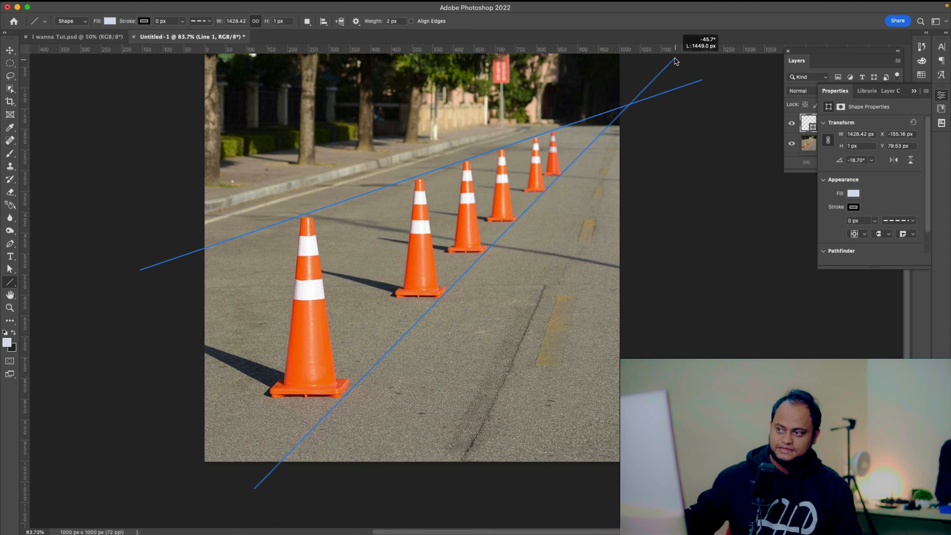
left_click_drag(674, 61, 674, 61)
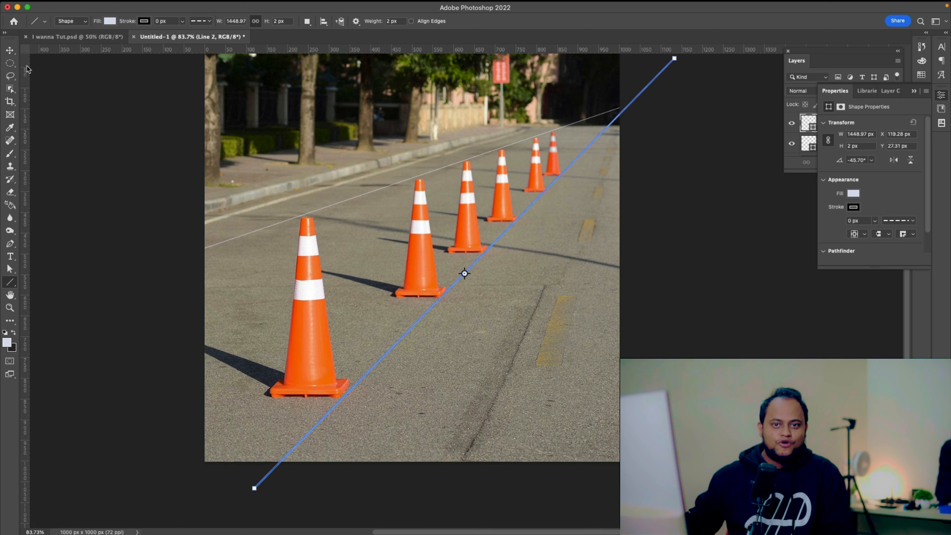
left_click(11, 51)
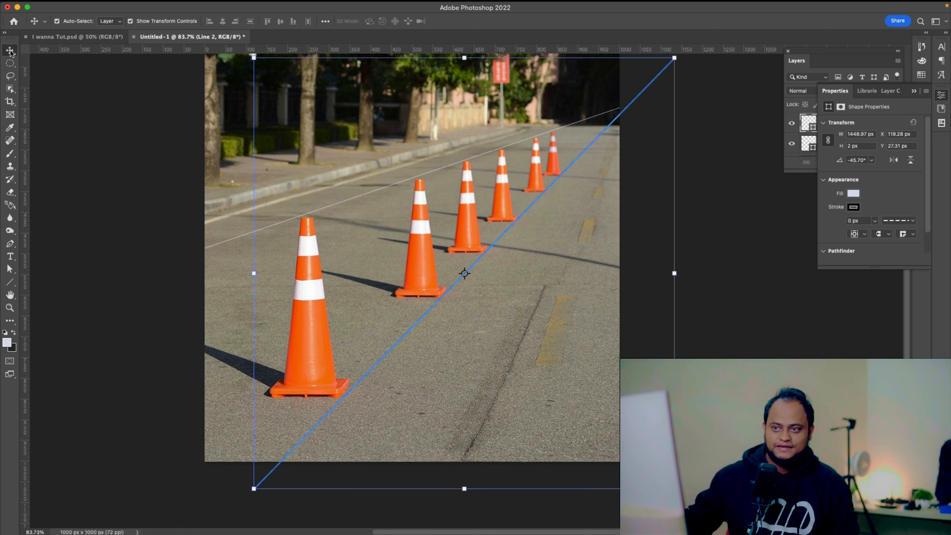
left_click(103, 124)
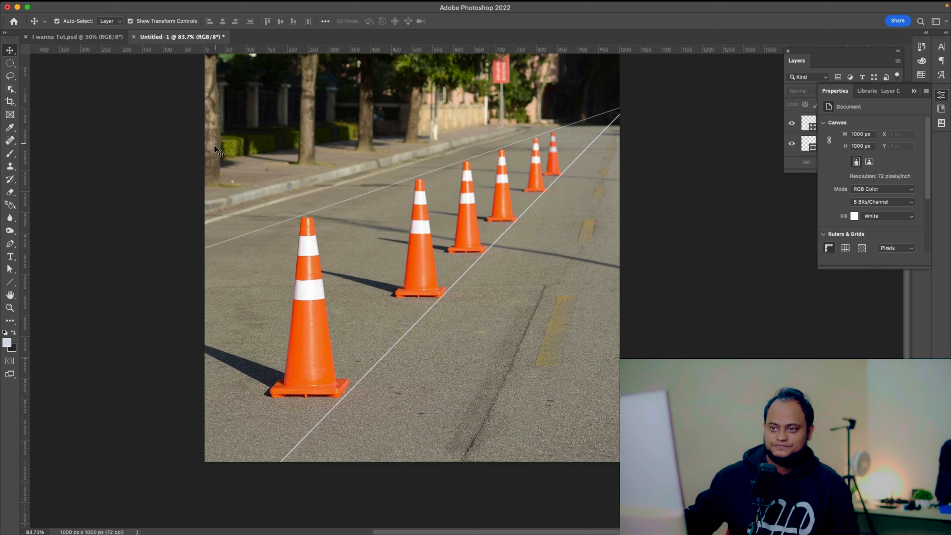
scroll(221, 158, "up", 5)
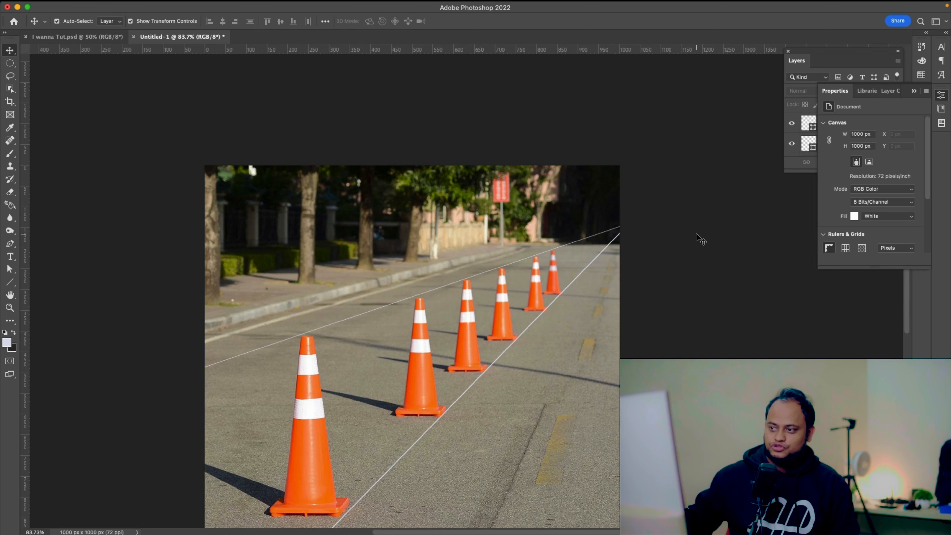
scroll(600, 214, "down", 3)
scroll(603, 218, "up", 1)
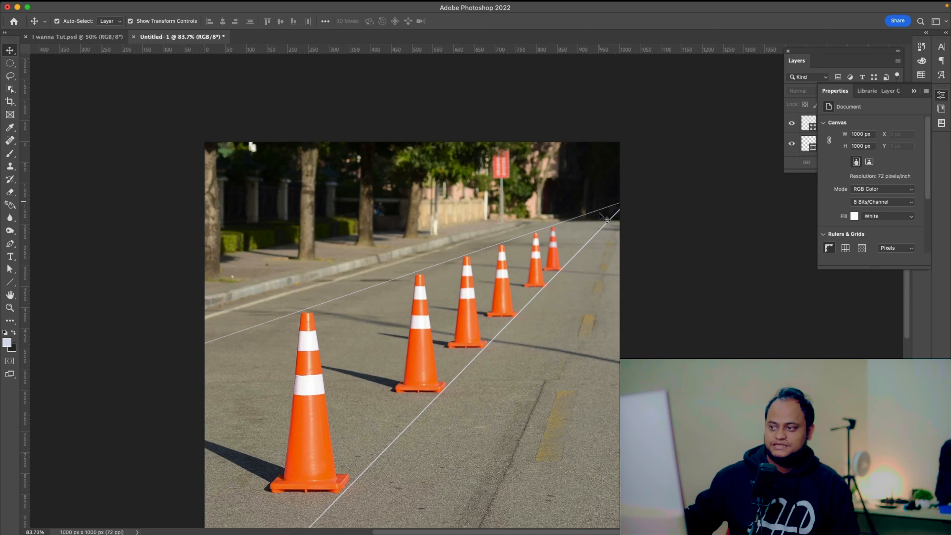
Step: Place a horizontal and a vertical guide through the point where the two perspective lines cross
left_click_drag(186, 118, 599, 349)
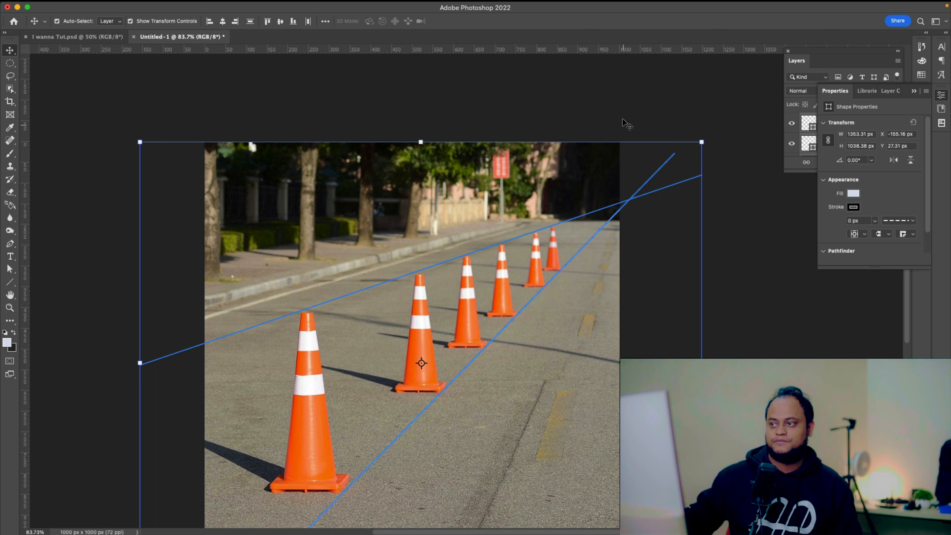
left_click(633, 67)
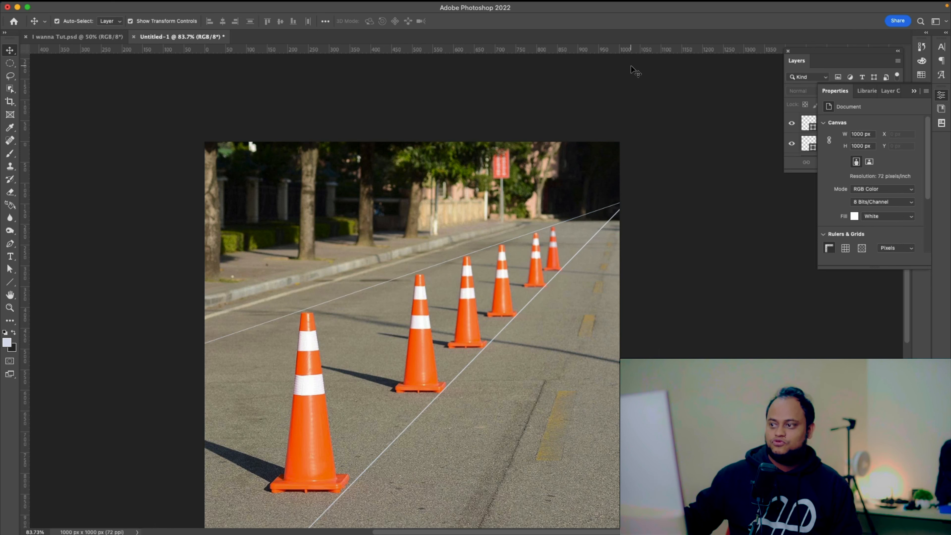
left_click(632, 203)
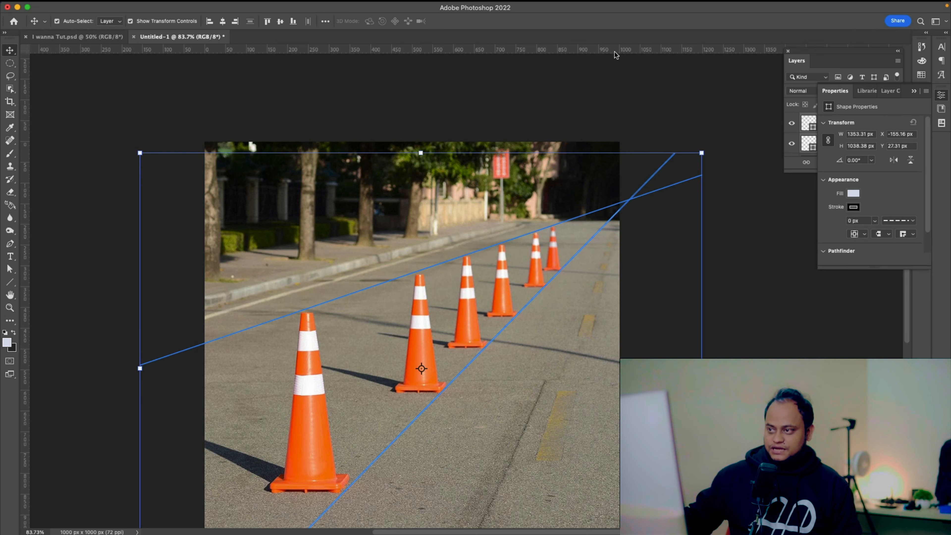
left_click_drag(616, 51, 633, 200)
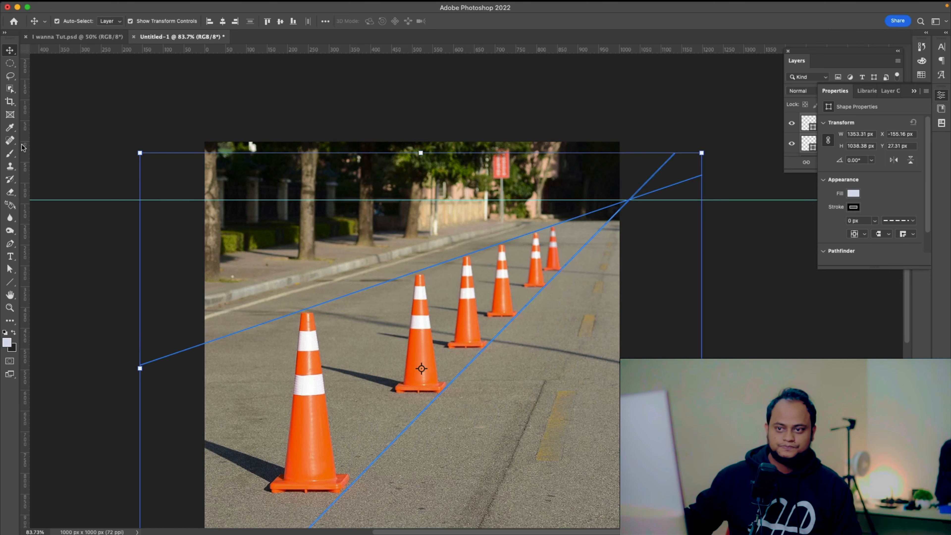
left_click_drag(27, 152, 633, 217)
Step: Delete both perspective line layers, keeping the guides at the vanishing point
left_click(914, 91)
left_click(829, 122)
left_click(886, 163)
left_click(886, 165)
left_click(174, 269)
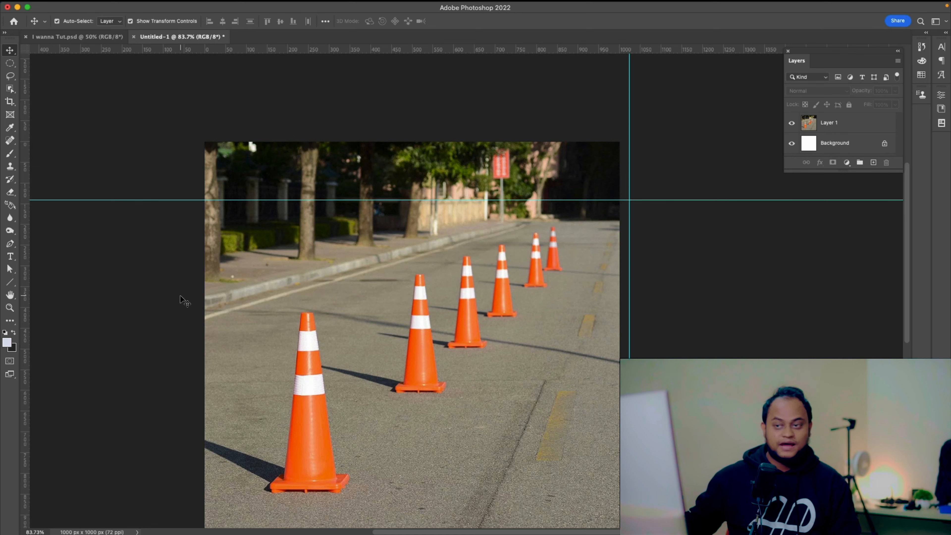
scroll(180, 295, "down", 1)
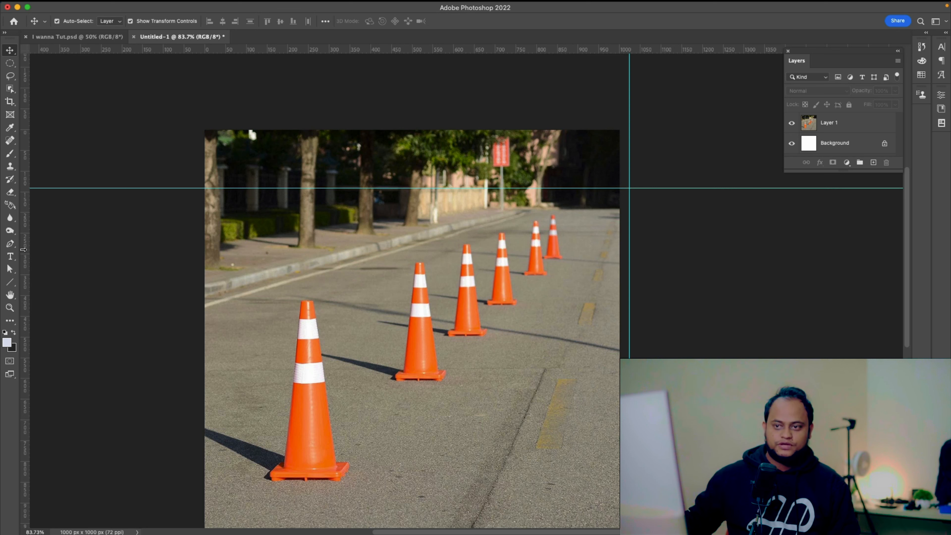
key("super+Tab")
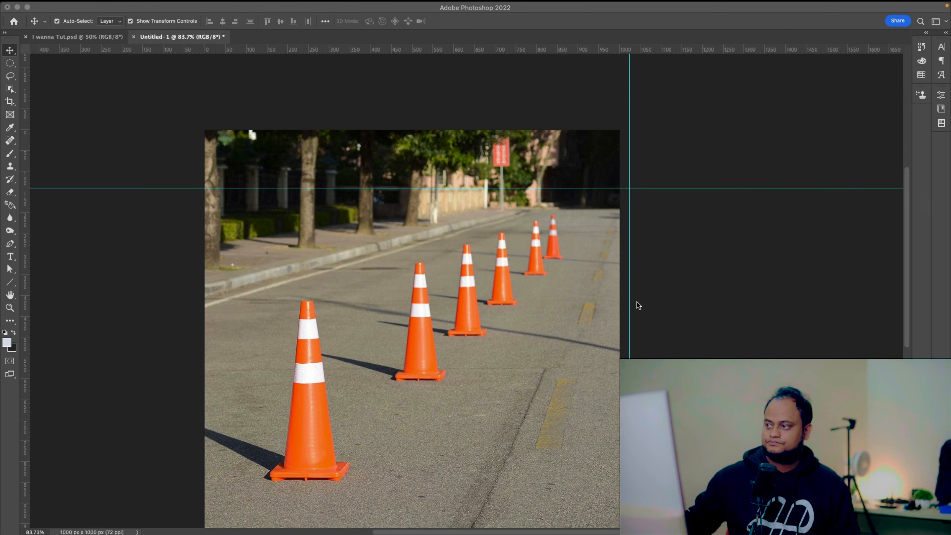
left_click(278, 109)
Step: Select the front cone with its shadow on Layer 1 using the Object Selection tool and copy it to a new layer
left_click(862, 123)
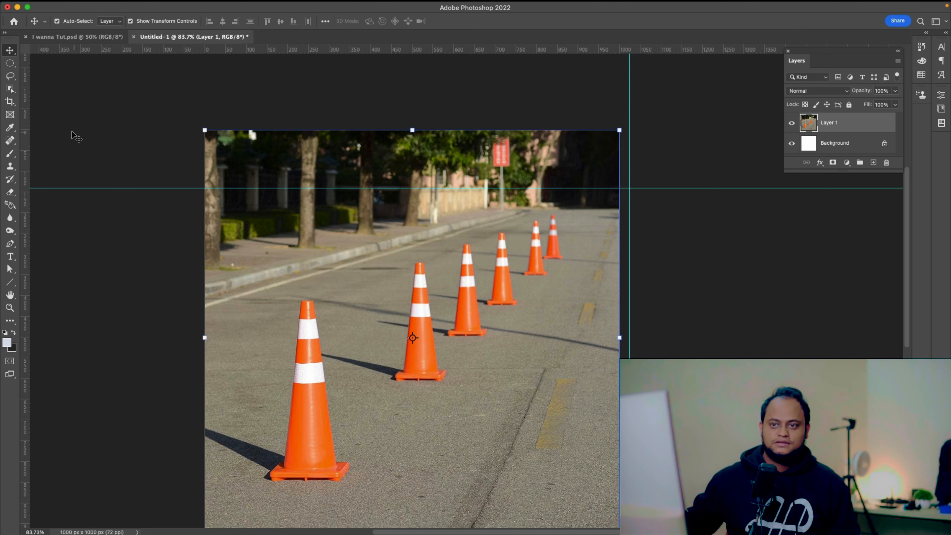
left_click(10, 89)
right_click(11, 88)
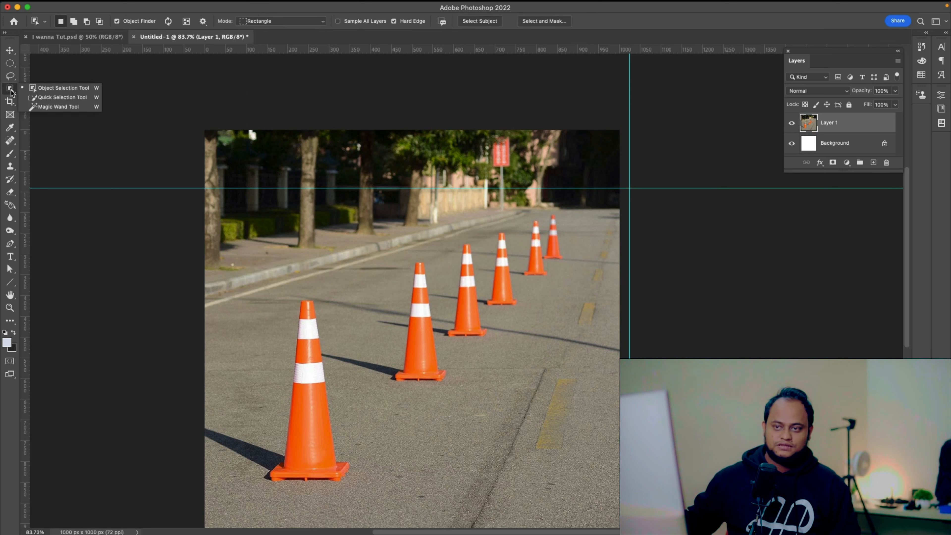
left_click(46, 87)
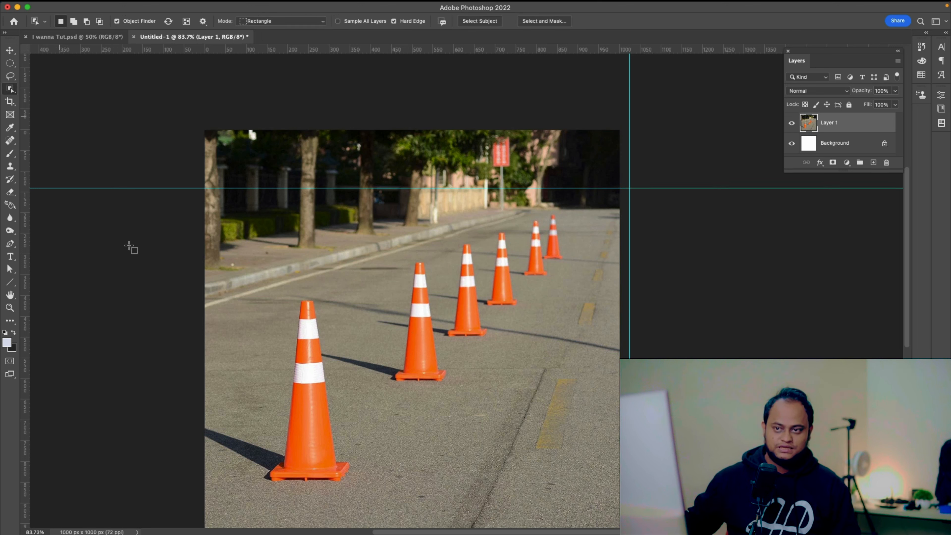
left_click_drag(185, 287, 354, 498)
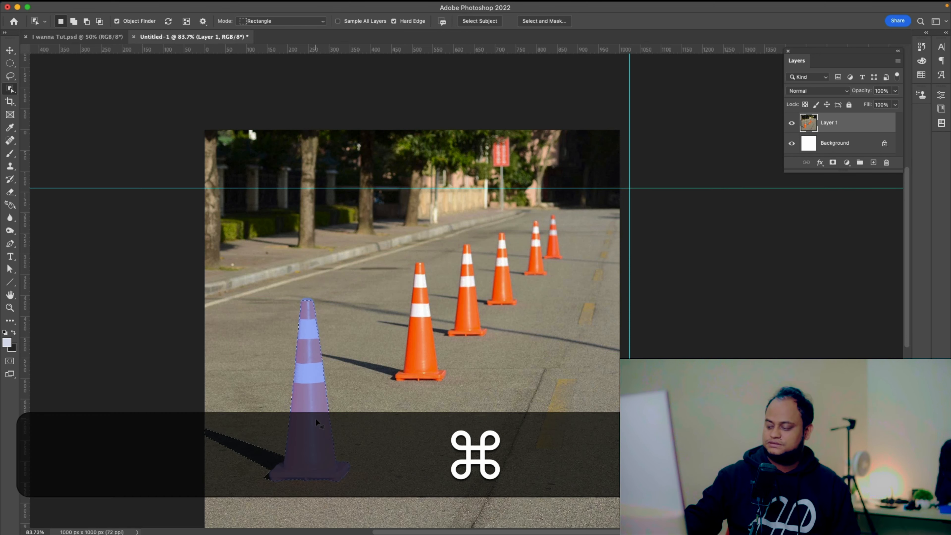
key("super+j")
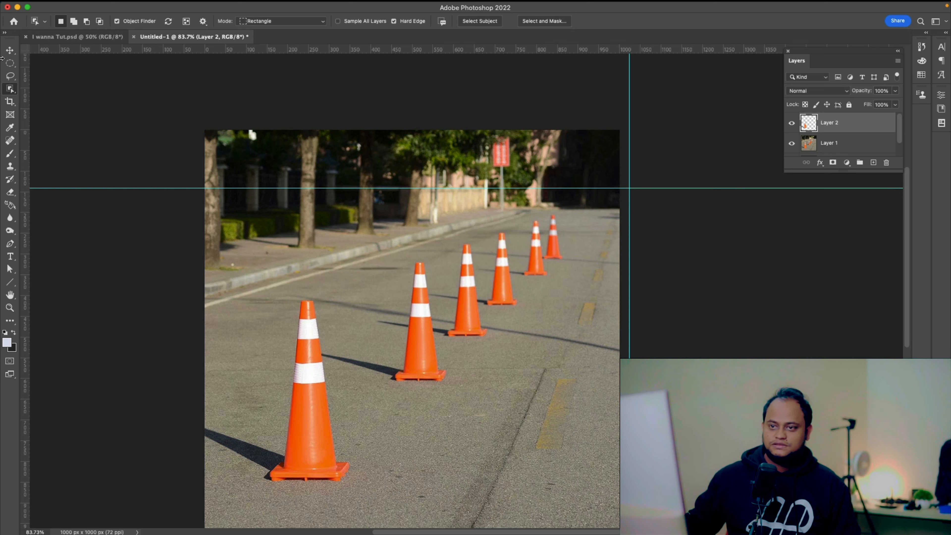
Step: Duplicate Layer 2 and place the duplicate directly below it in the layer order
left_click(10, 50)
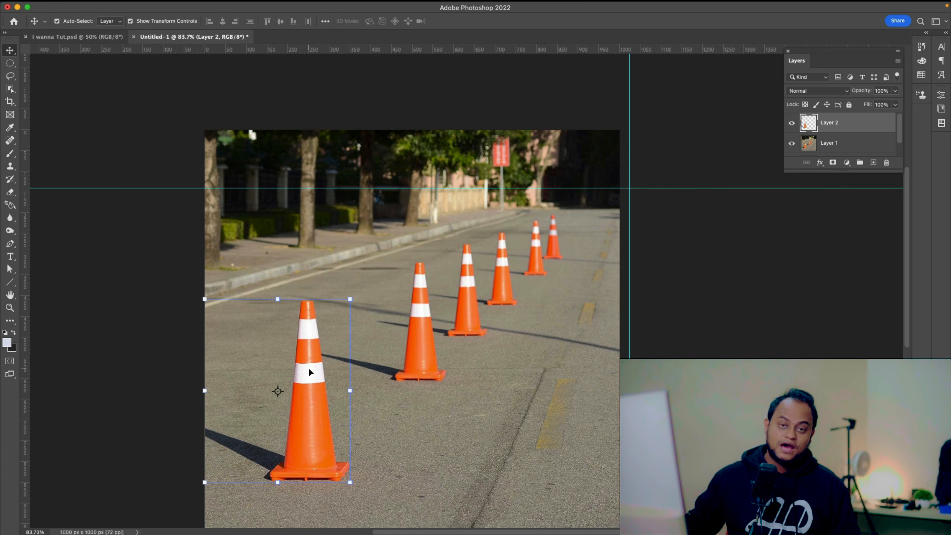
left_click_drag(834, 125, 874, 162)
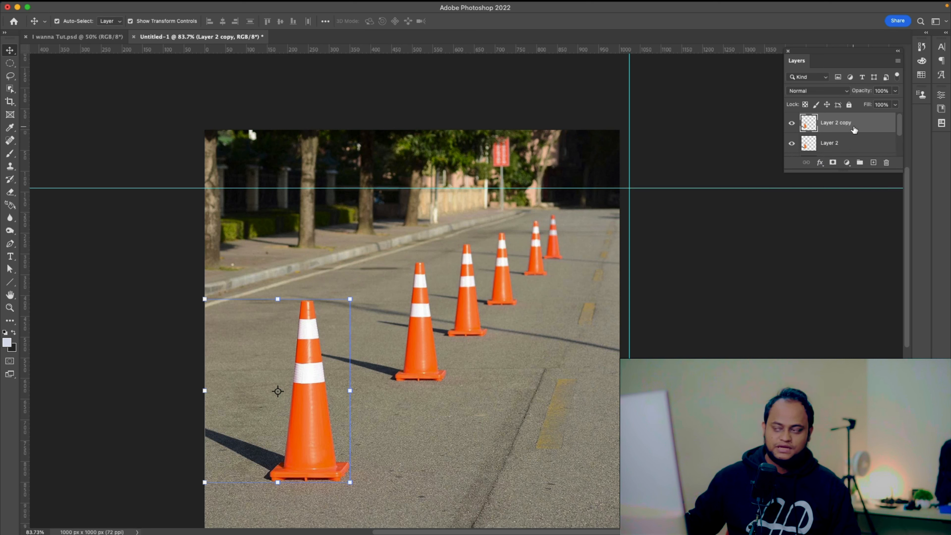
left_click_drag(854, 130, 852, 147)
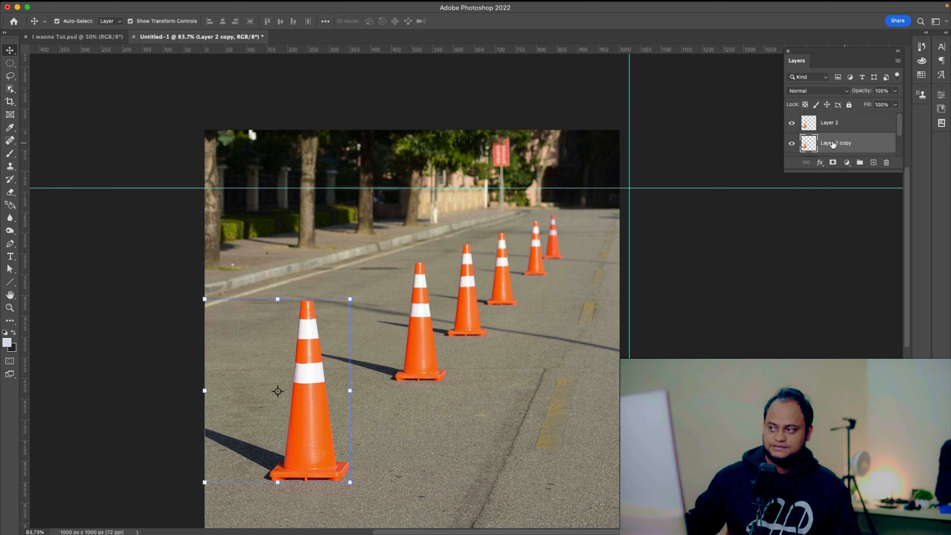
Step: Move the duplicate cone's transform reference point to the guide intersection and scale it proportionally from there to sit between the first two cones
left_click(278, 392)
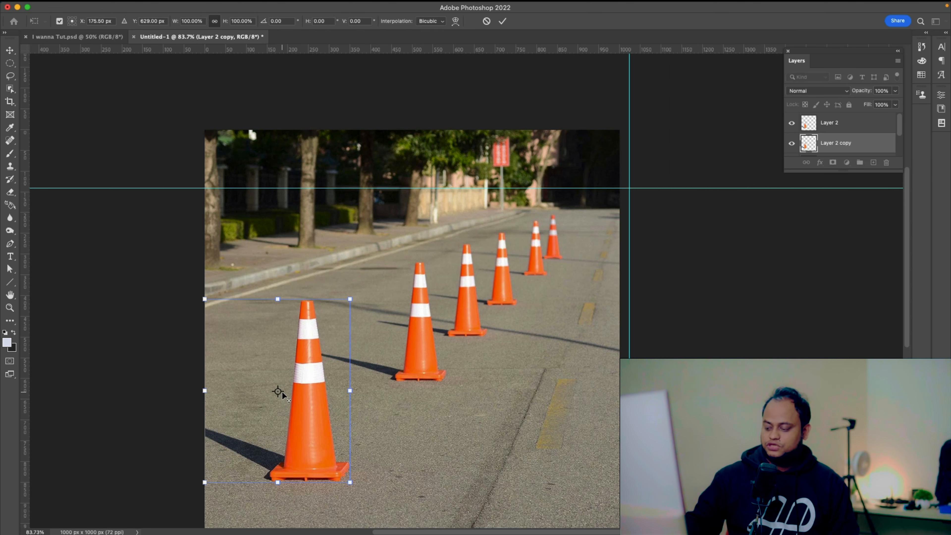
key("super+t")
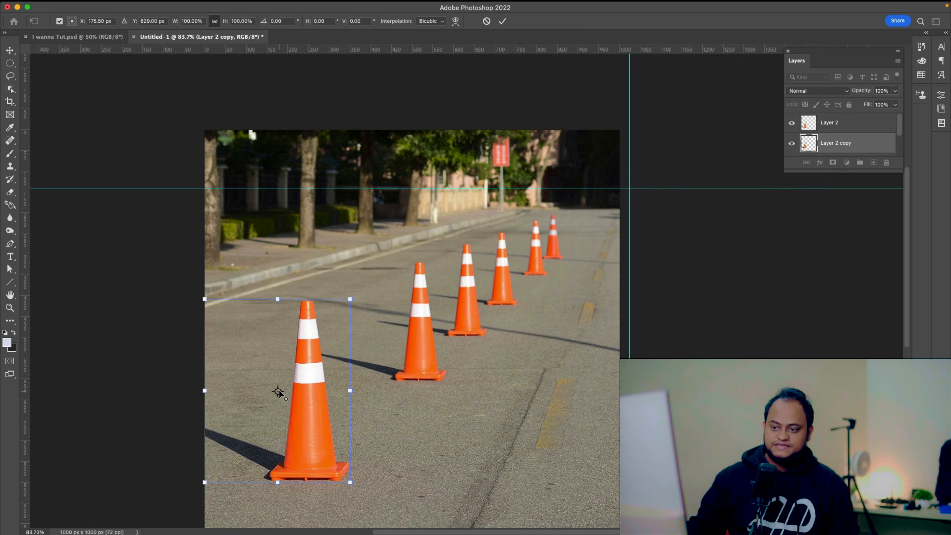
left_click_drag(277, 391, 630, 189)
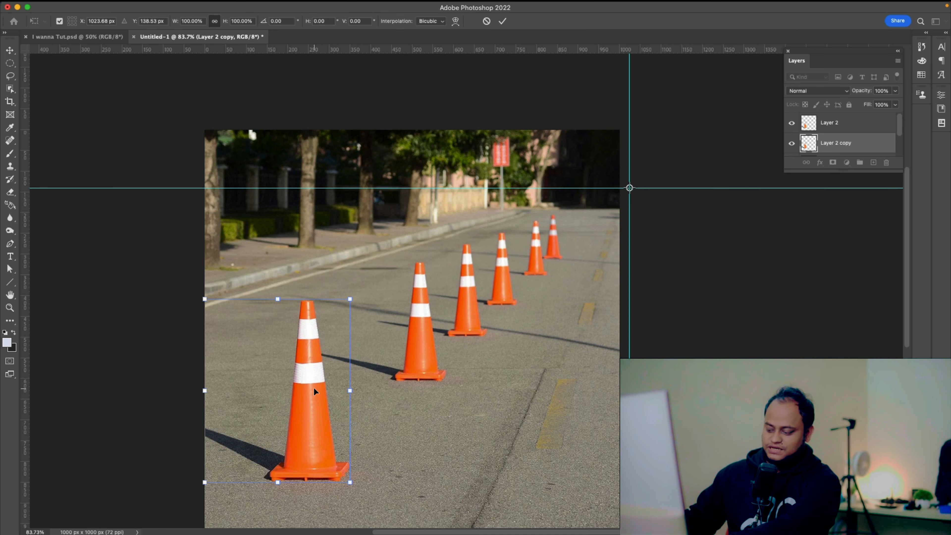
key("alt")
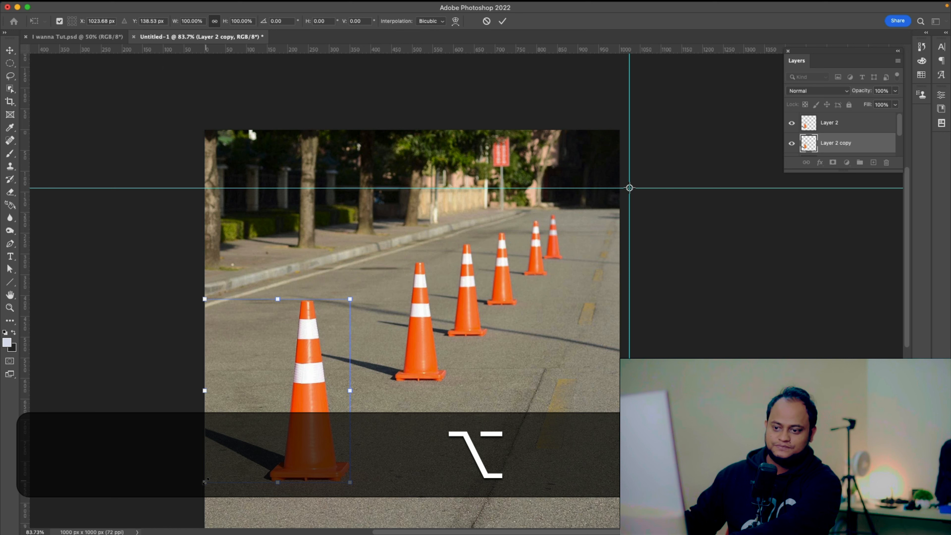
left_click_drag(206, 481, 279, 401)
left_click(108, 423)
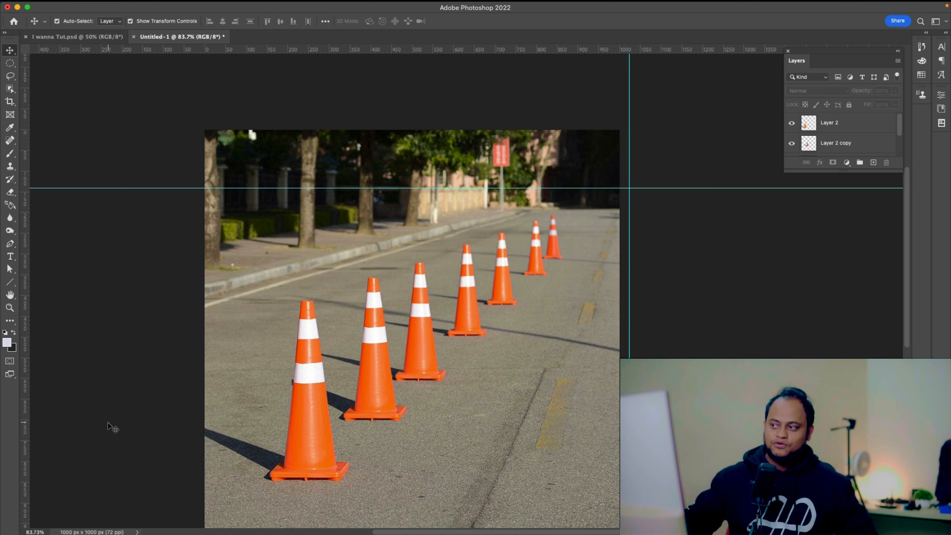
Step: Try scaling the duplicate cone to 24.39% about the guide intersection so it sits behind the farthest cone, and undo the scaling
left_click(384, 367)
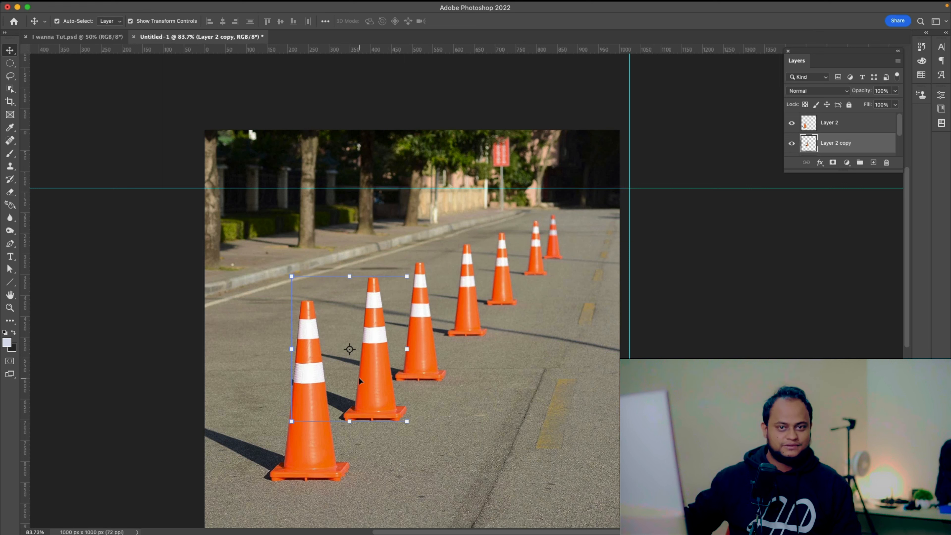
key("super+z")
left_click(350, 349)
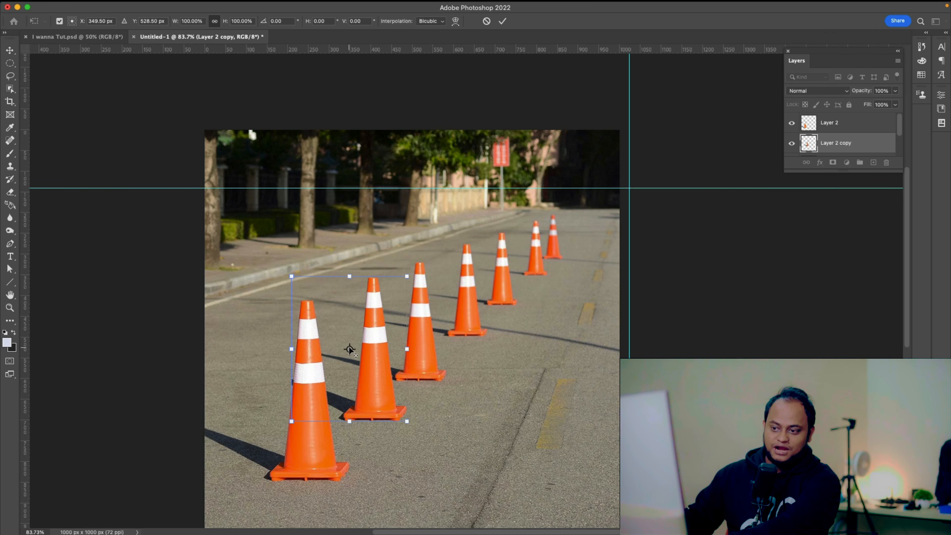
left_click_drag(349, 350, 630, 189)
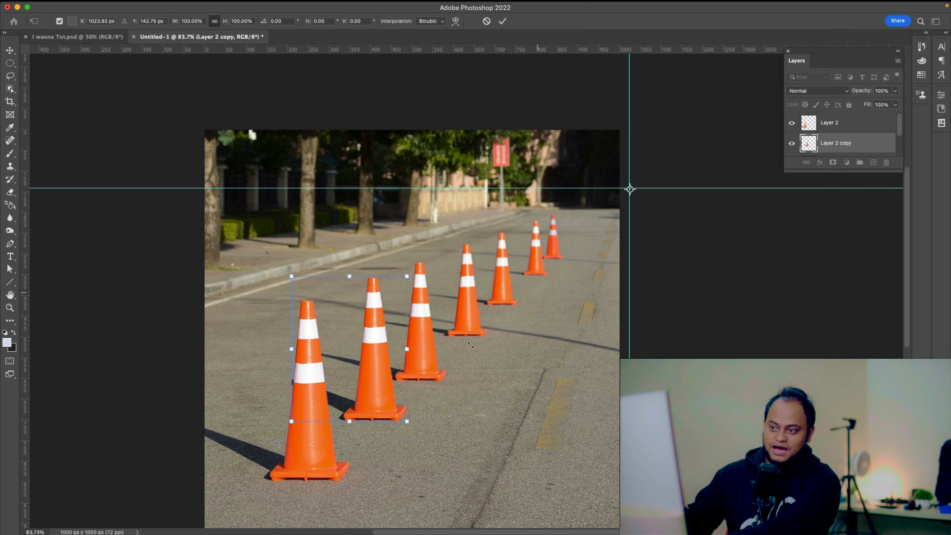
key("alt")
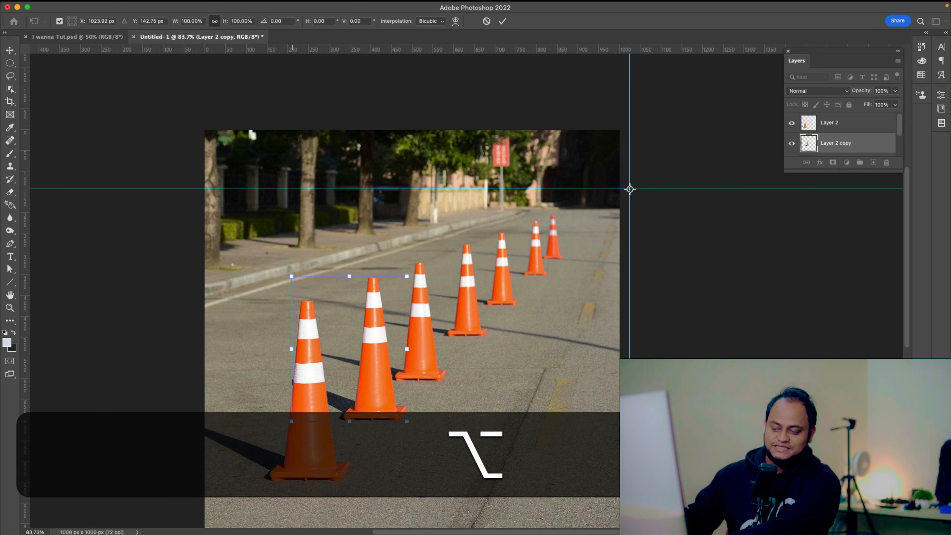
left_click_drag(288, 390, 530, 221)
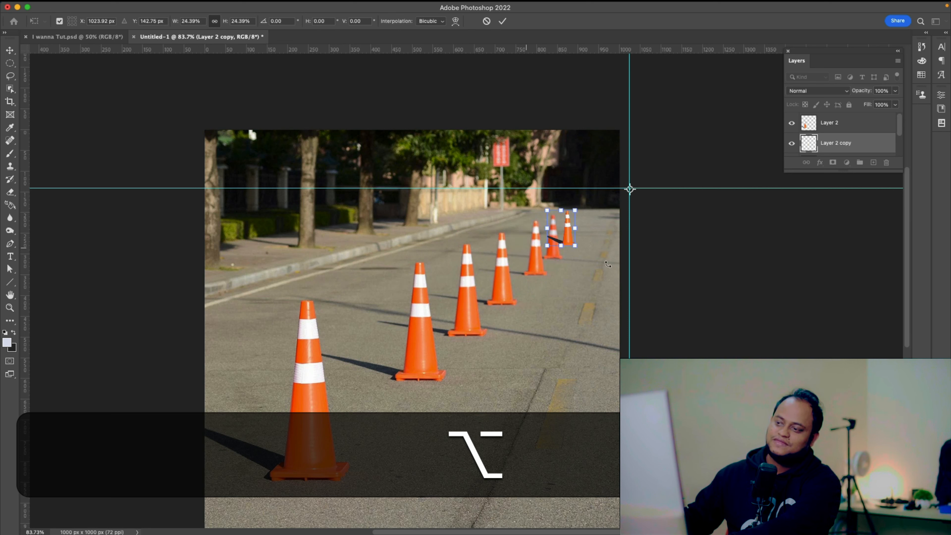
left_click(748, 281)
left_click(747, 281)
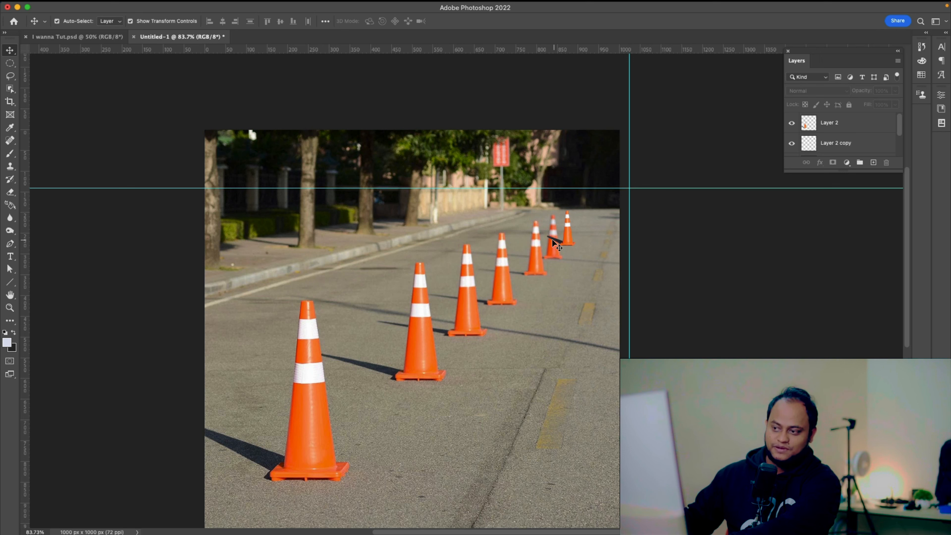
key("super+z")
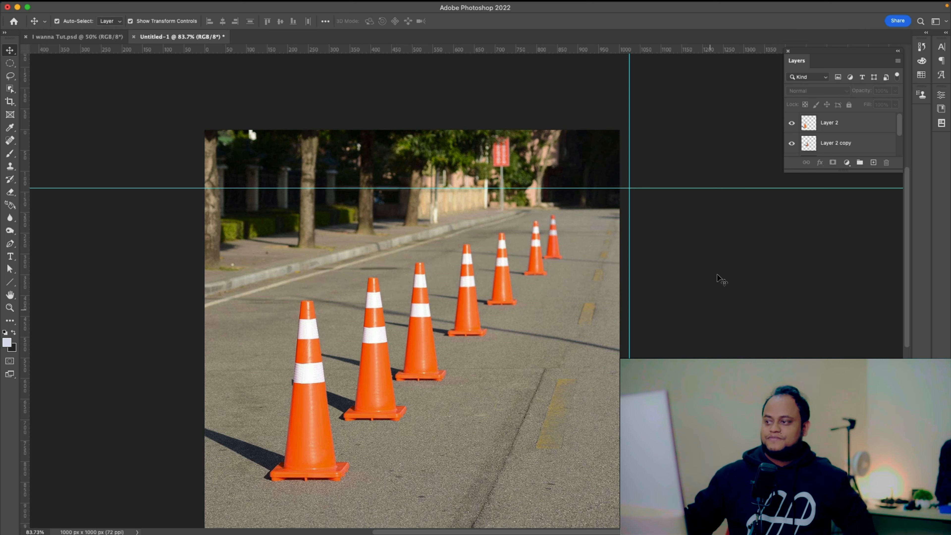
Step: Toggle the visibility of Layer 2 and Layer 2 copy to compare the road with and without the added cone
left_click(791, 125)
left_click(790, 125)
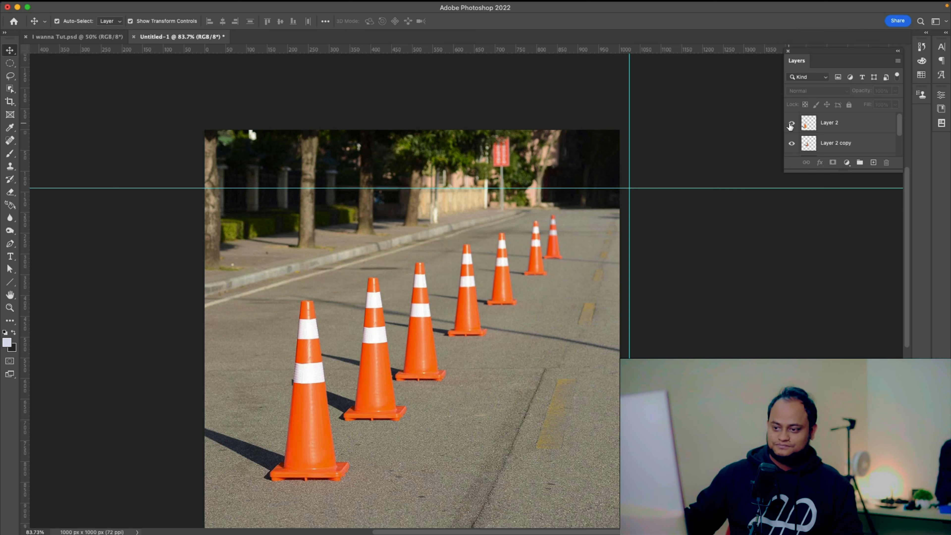
left_click(792, 141)
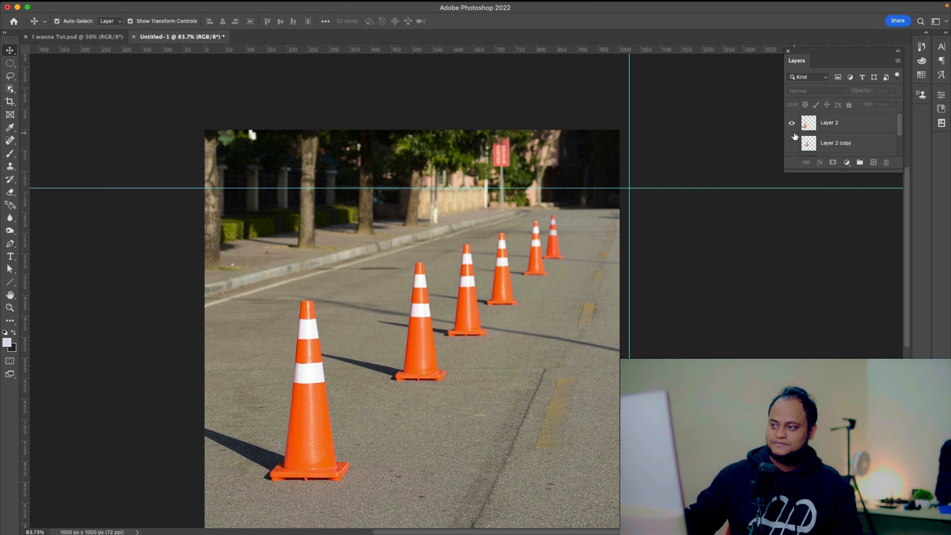
left_click(793, 138)
left_click(793, 139)
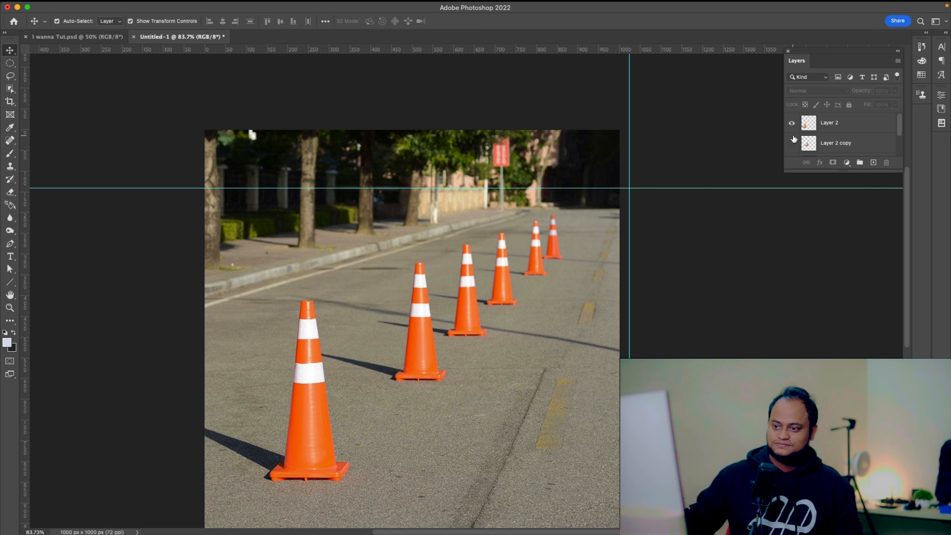
left_click(793, 139)
left_click(793, 140)
left_click(793, 140)
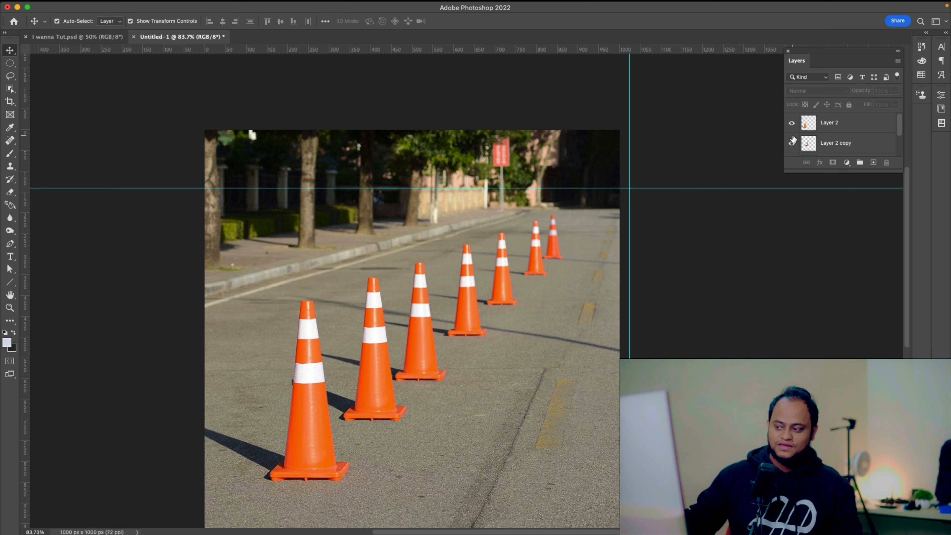
left_click(792, 146)
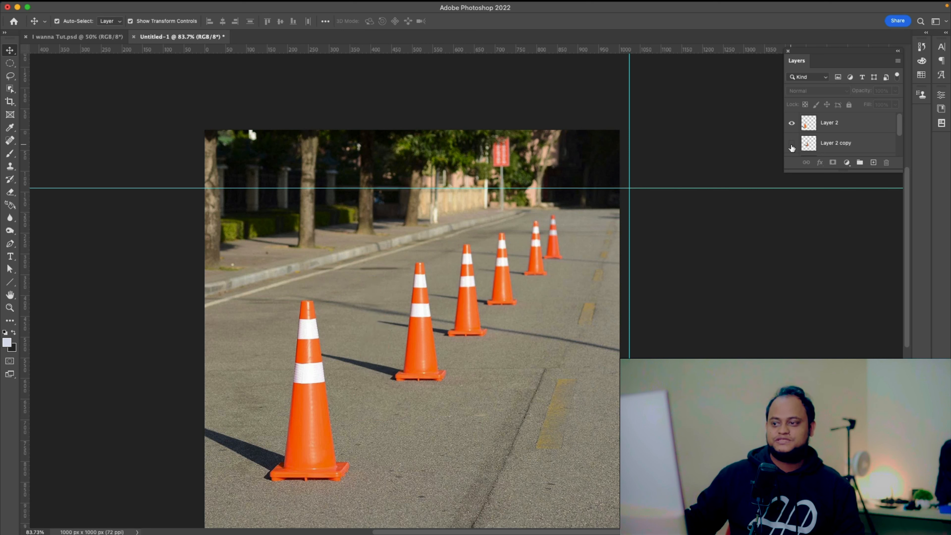
left_click(792, 148)
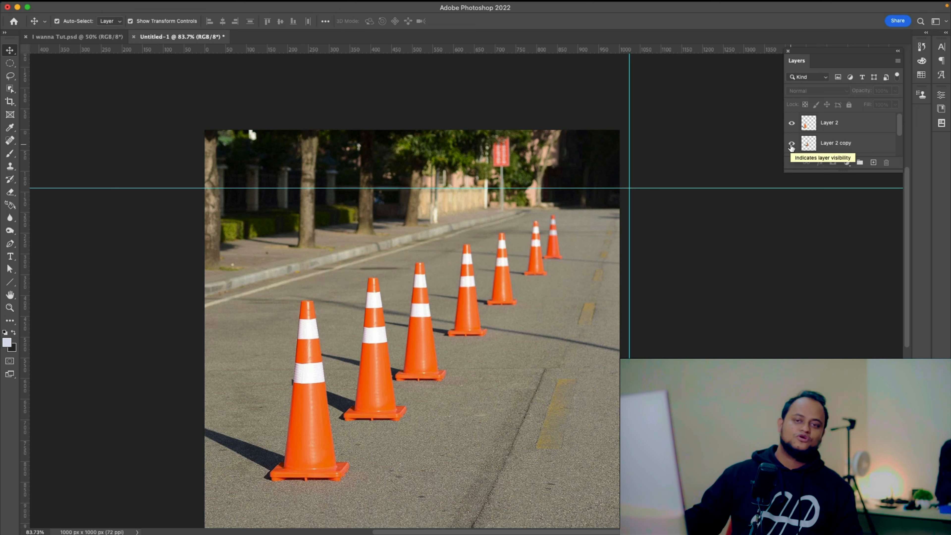